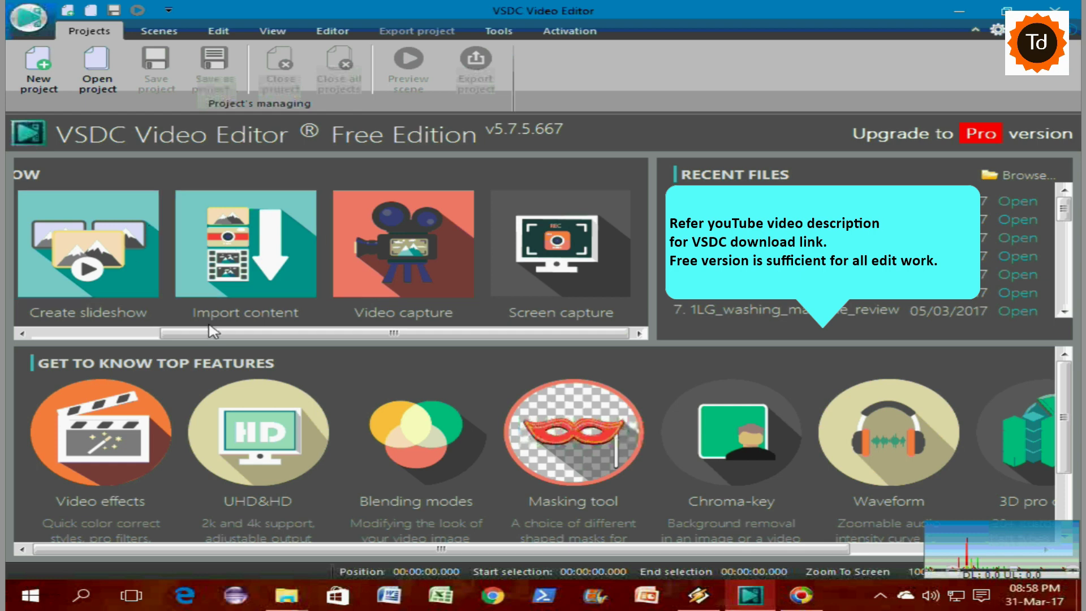
left_click_drag(212, 331, 51, 331)
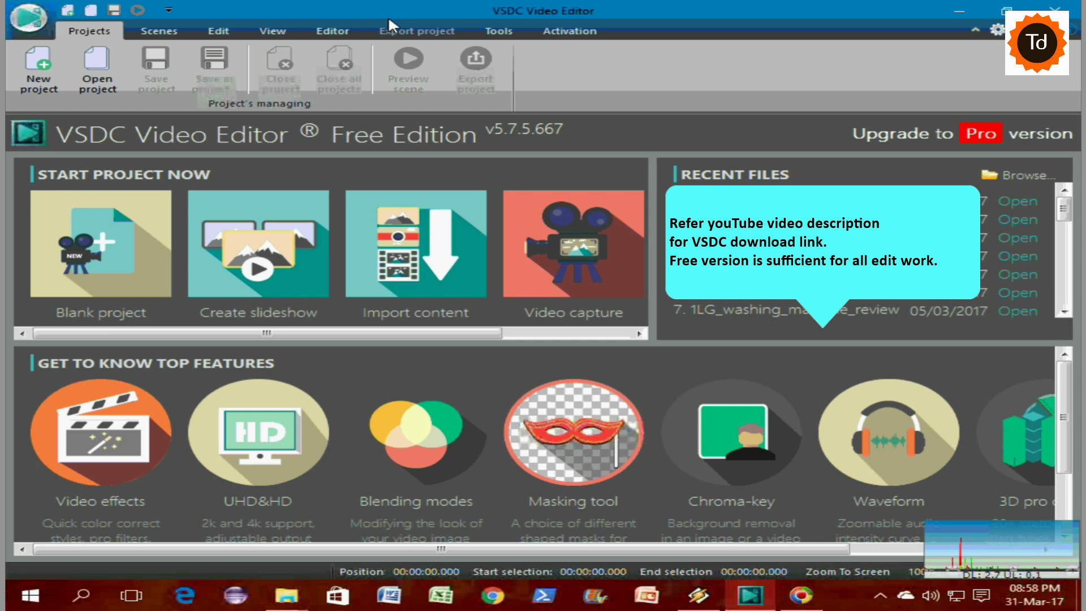
Start a new project at Full HD 1920x1080, retitle it StrechVideo, and confirm
left_click(38, 69)
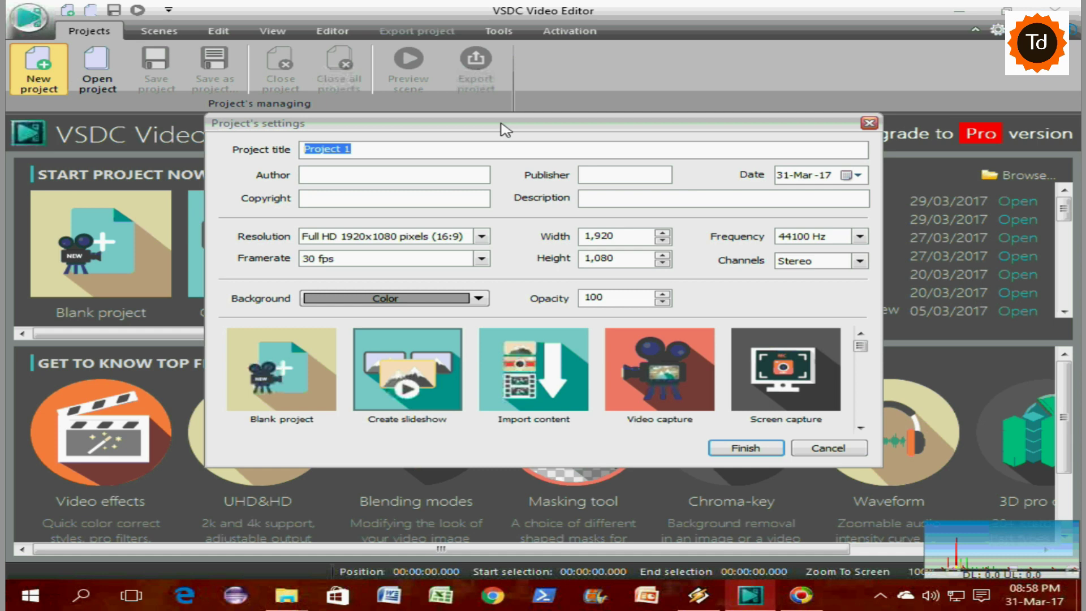
left_click_drag(505, 126, 612, 108)
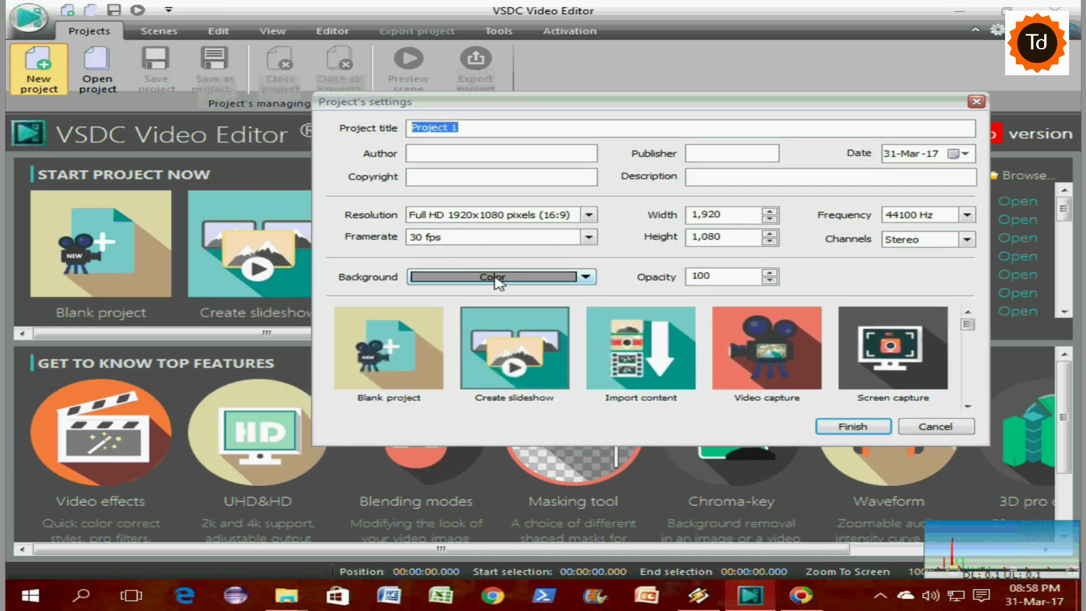
left_click(586, 216)
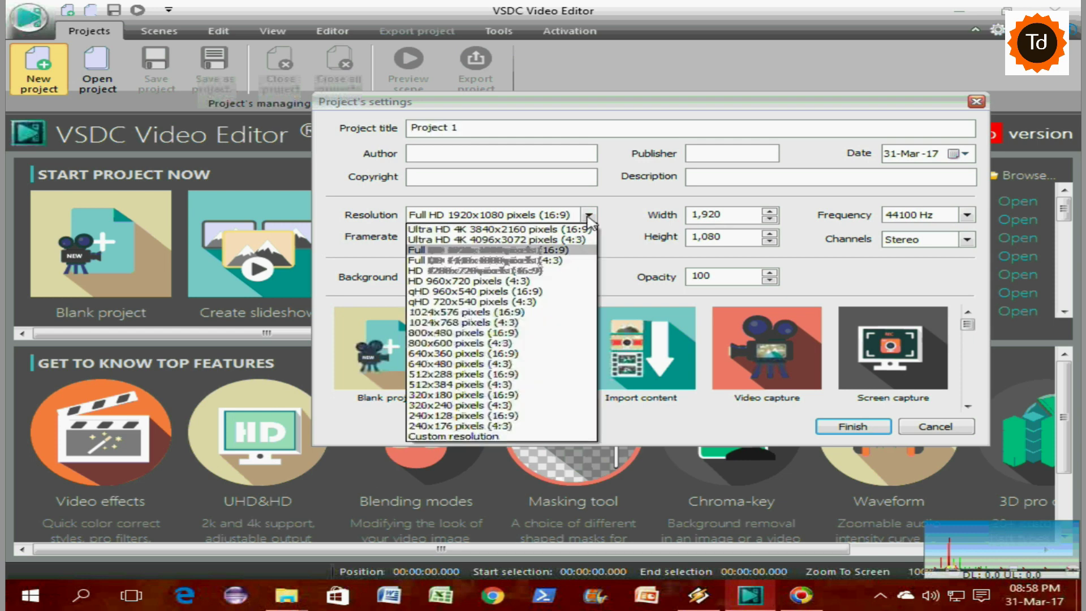
left_click(589, 215)
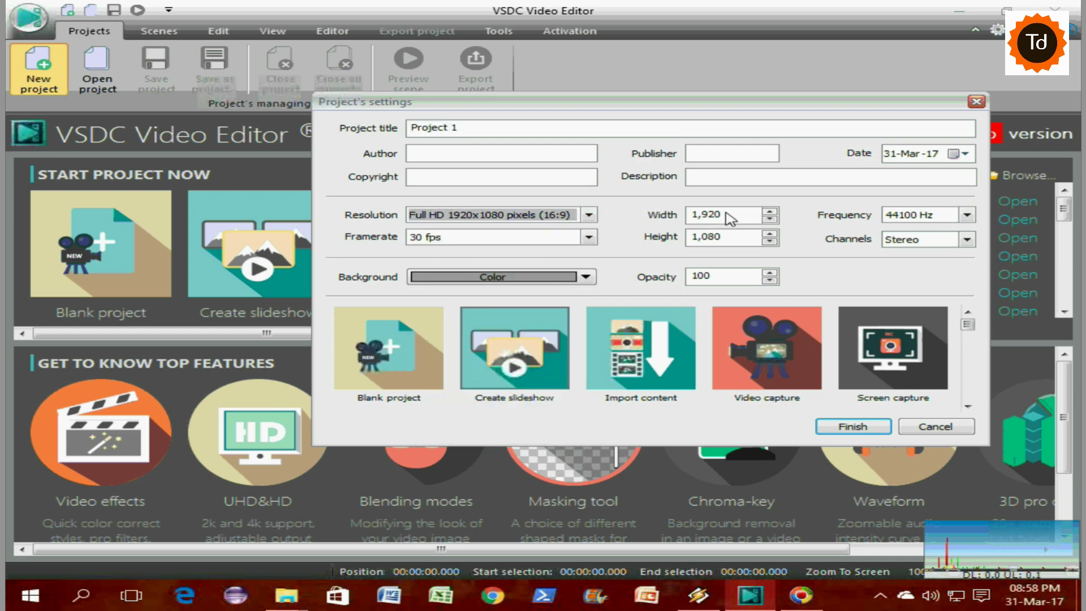
double_click(465, 129)
type("StrechVideo")
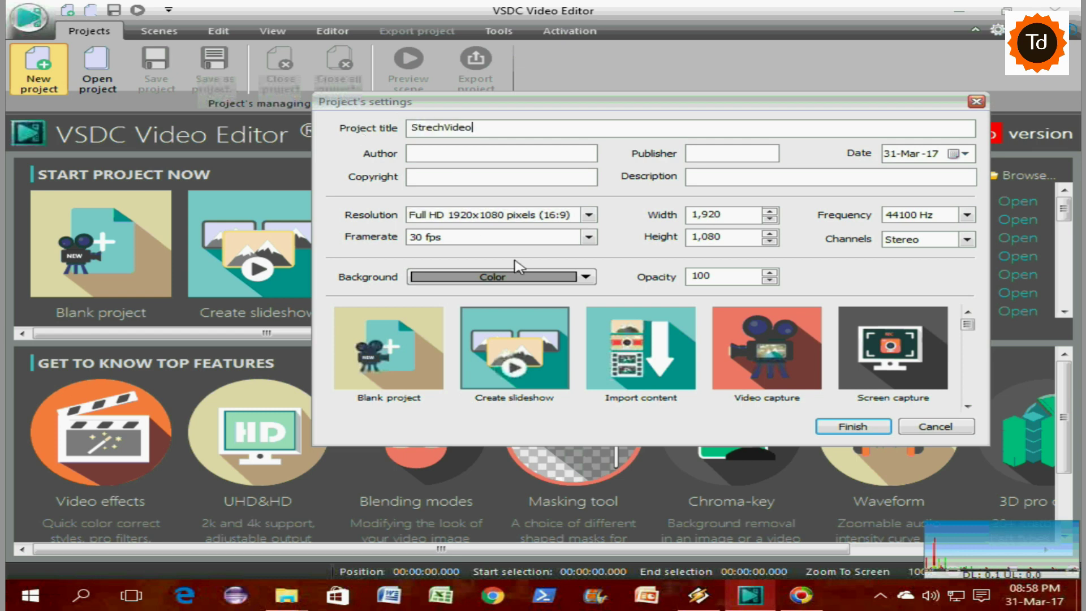
left_click(853, 426)
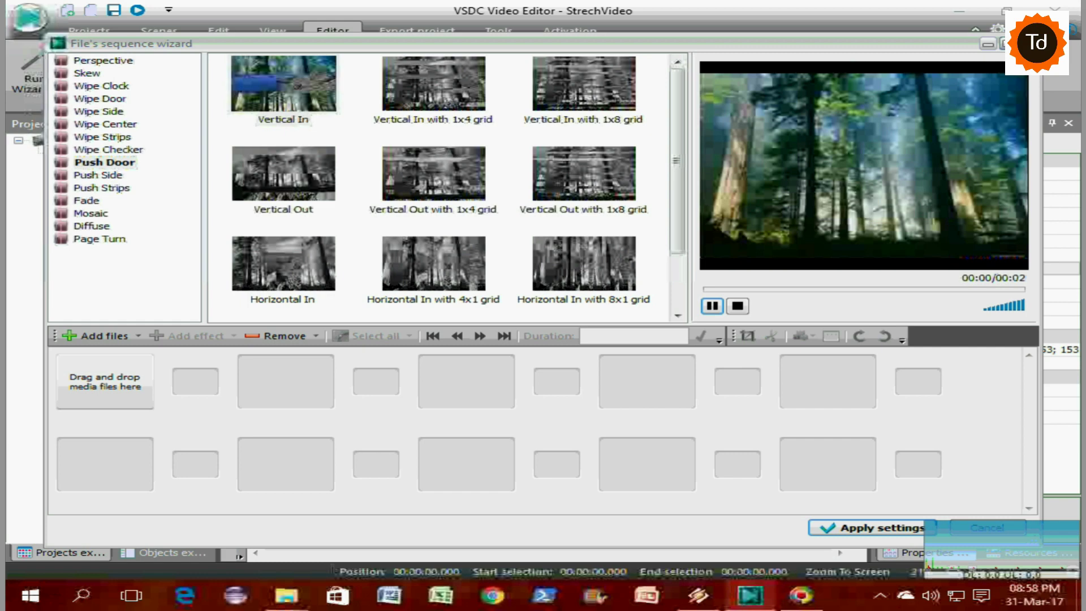
Close the slideshow wizard with Esc to reach the empty Scene 0
key("Escape")
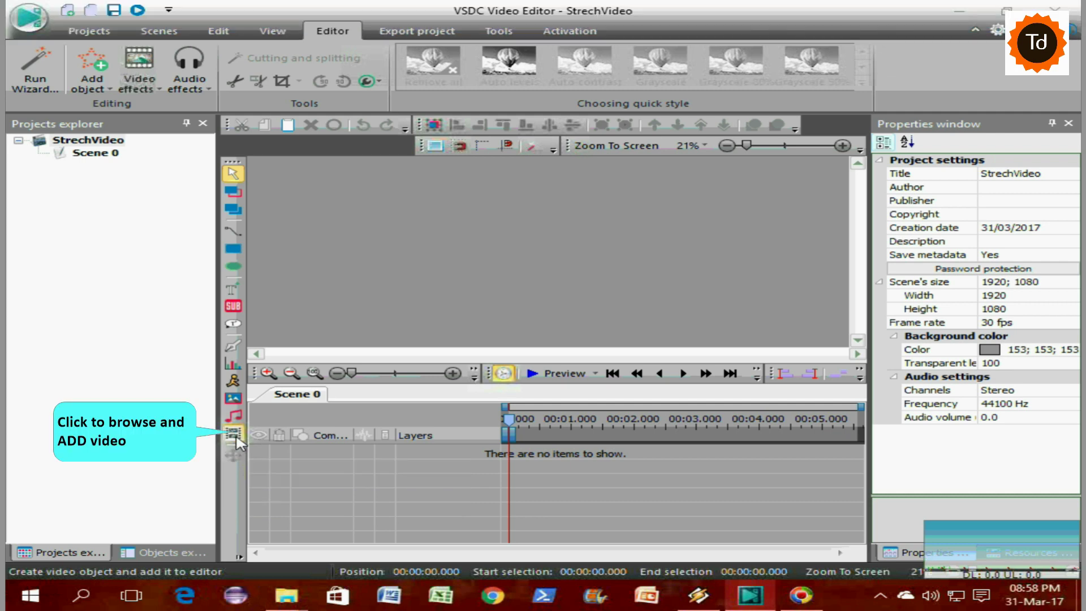
Add Rooting.mp4 to Scene 0's timeline and preview its letterboxed 4:3 playback
left_click(235, 435)
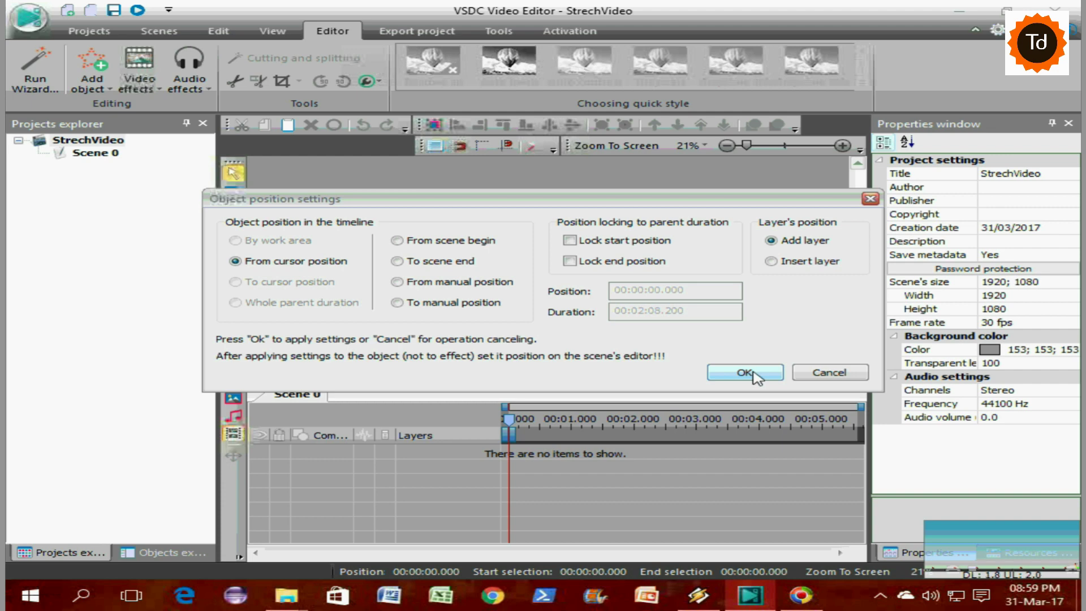
left_click(745, 372)
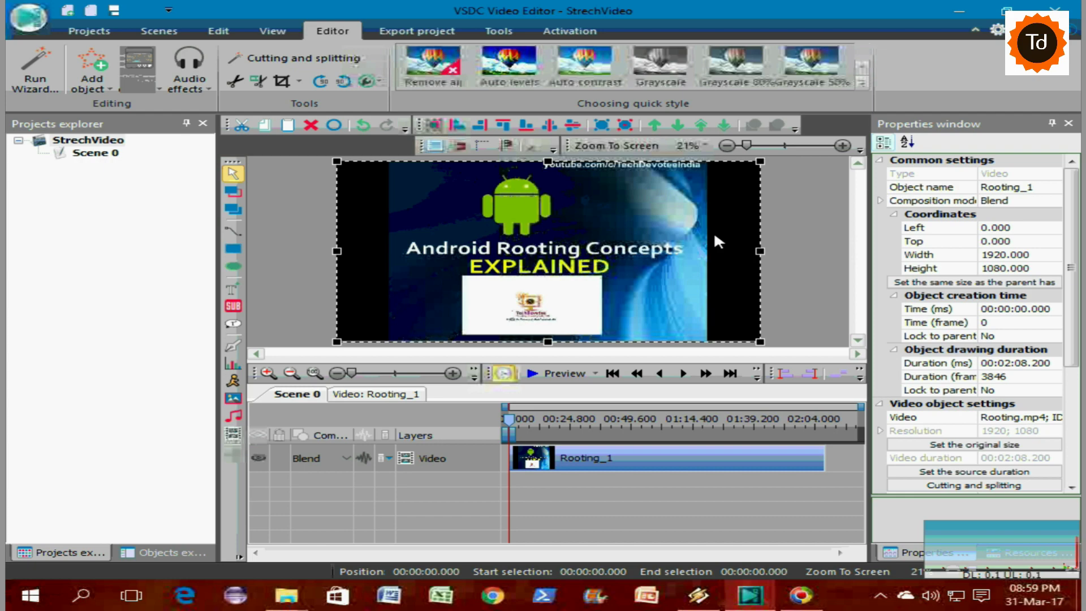
left_click(553, 373)
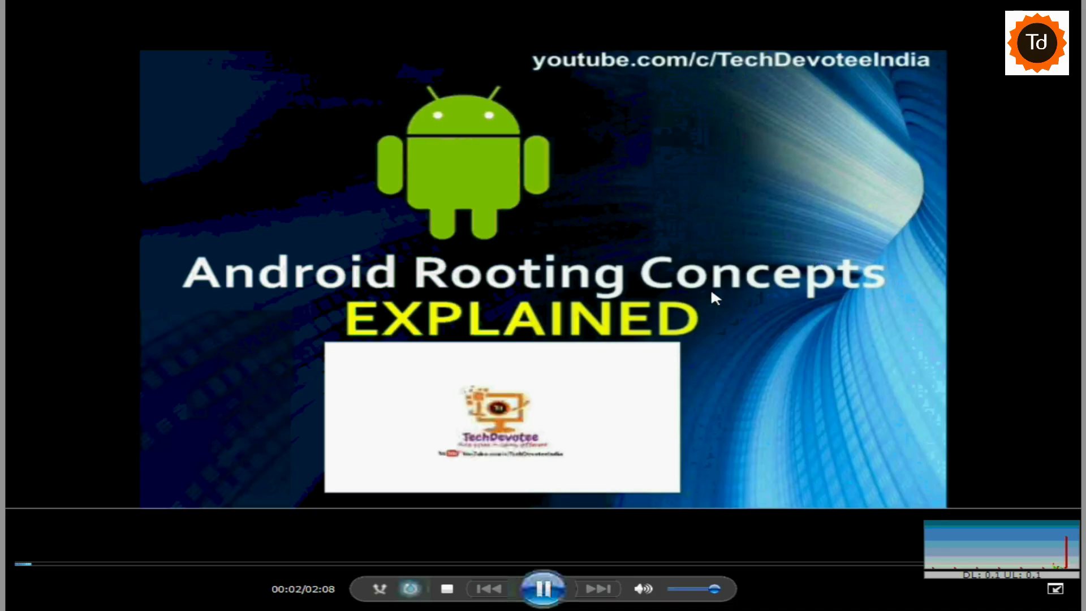
key("Escape")
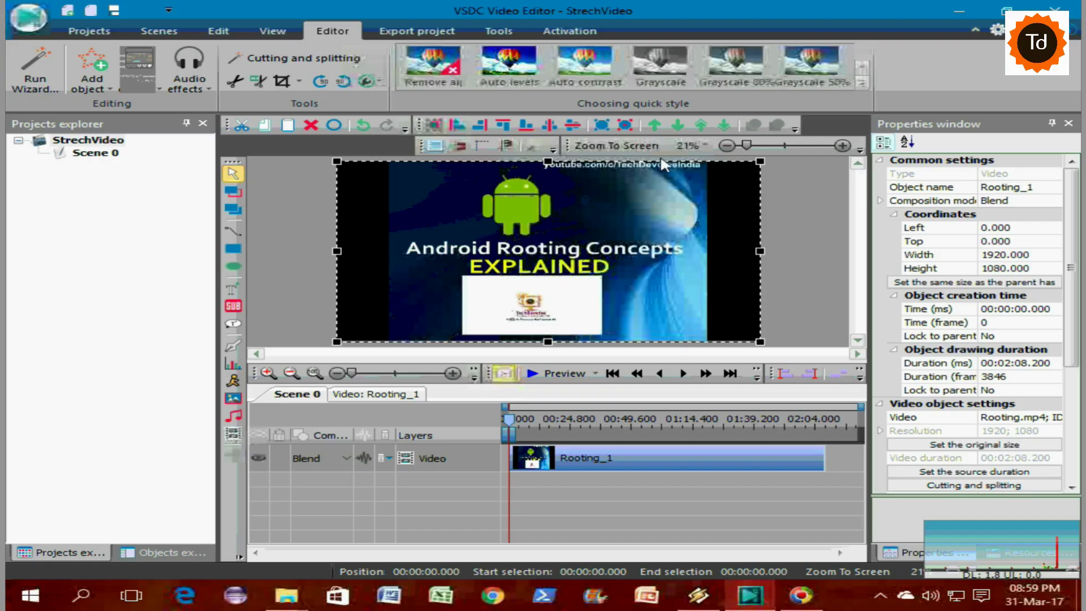
Apply the Transforms > Zoom effect to Rooting_1 for the whole parent duration
left_click(138, 77)
mouse_move(207, 178)
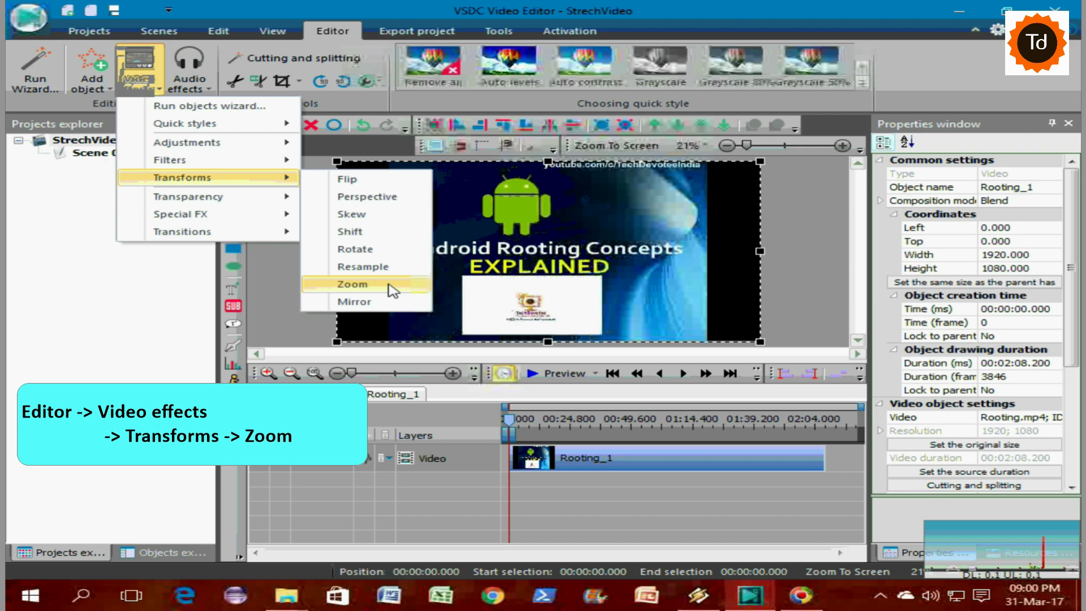
left_click(393, 289)
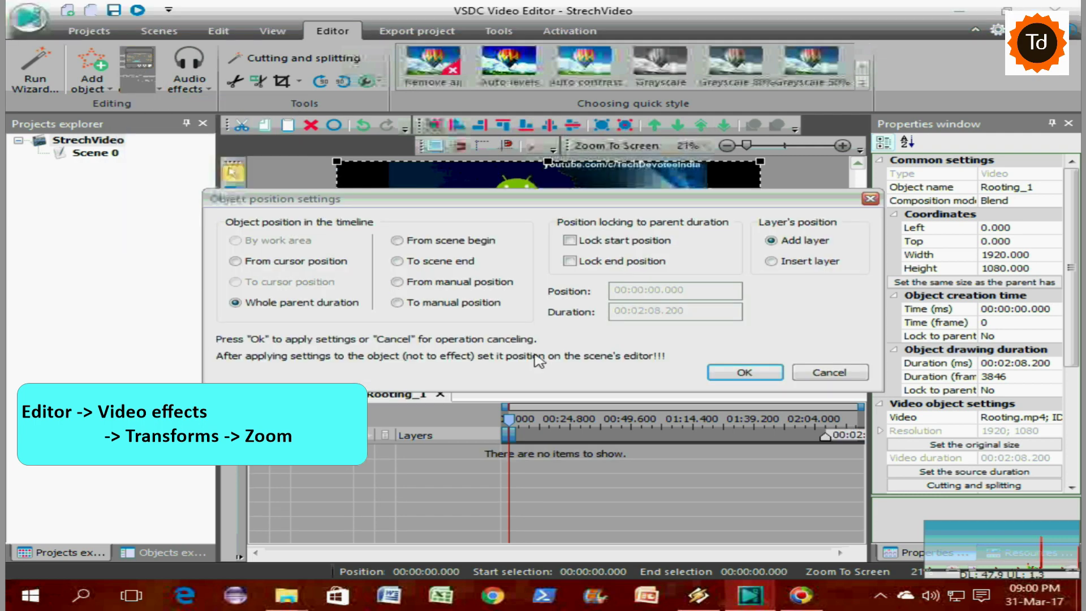
left_click(743, 373)
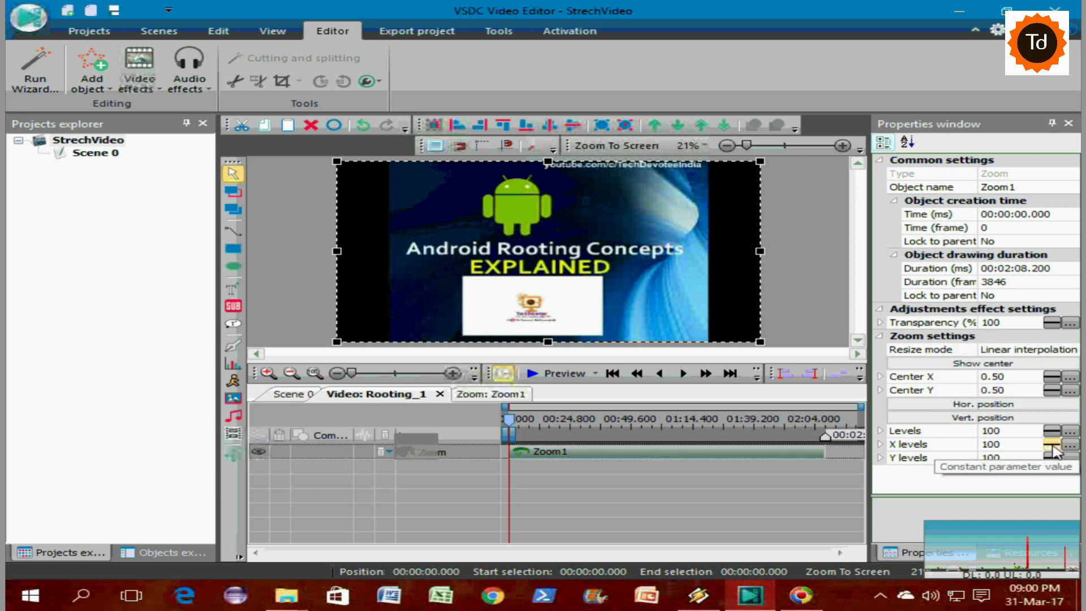
Raise Zoom1's horizontal X levels to 132 and close the preview
left_click(1055, 446)
left_click_drag(1039, 442, 1040, 441)
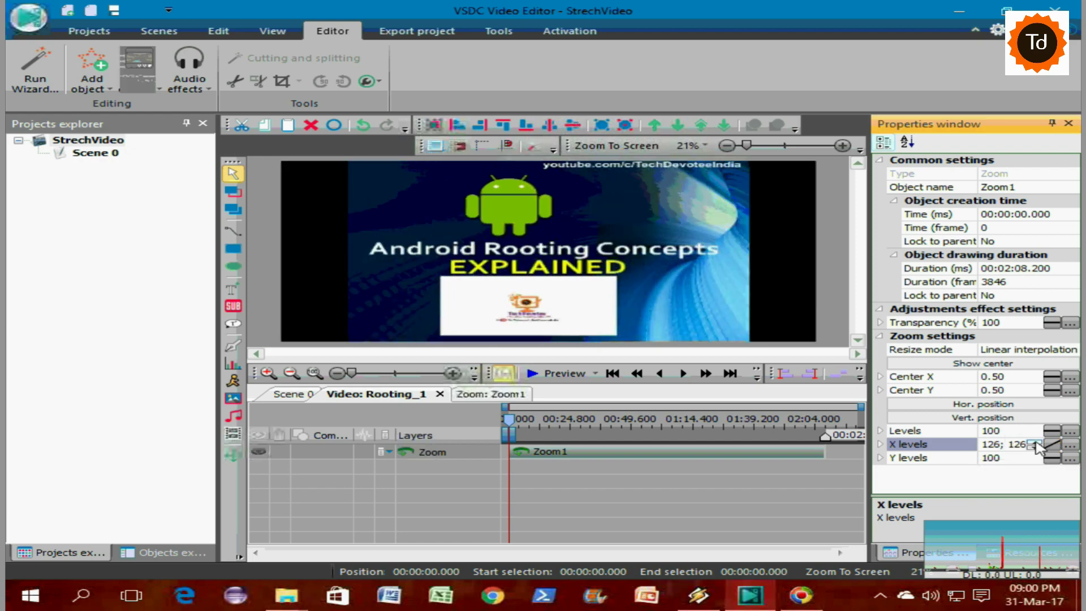
left_click(1037, 442)
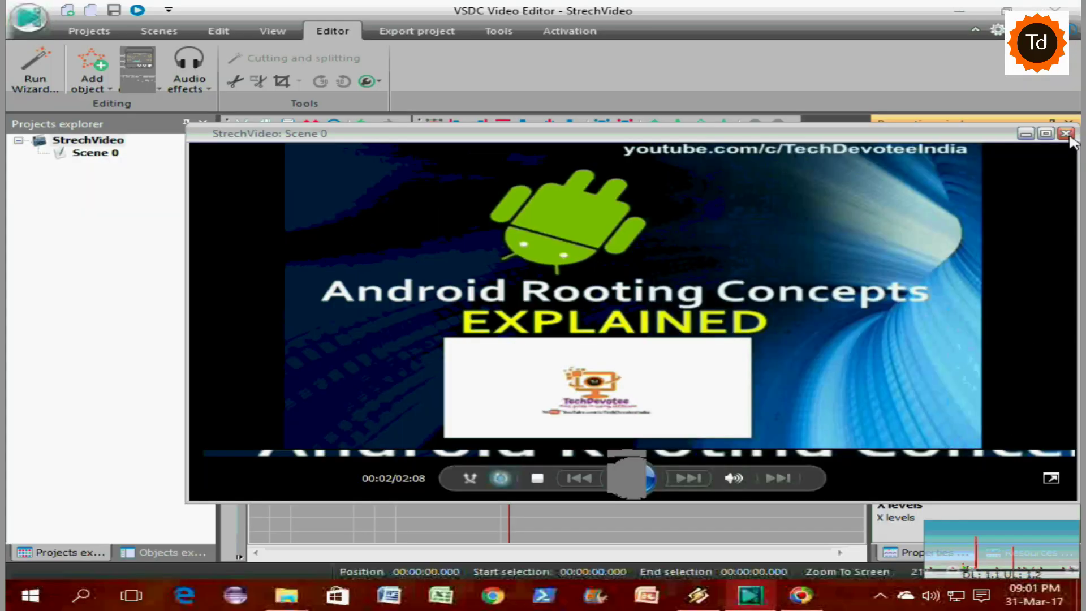
left_click(1067, 135)
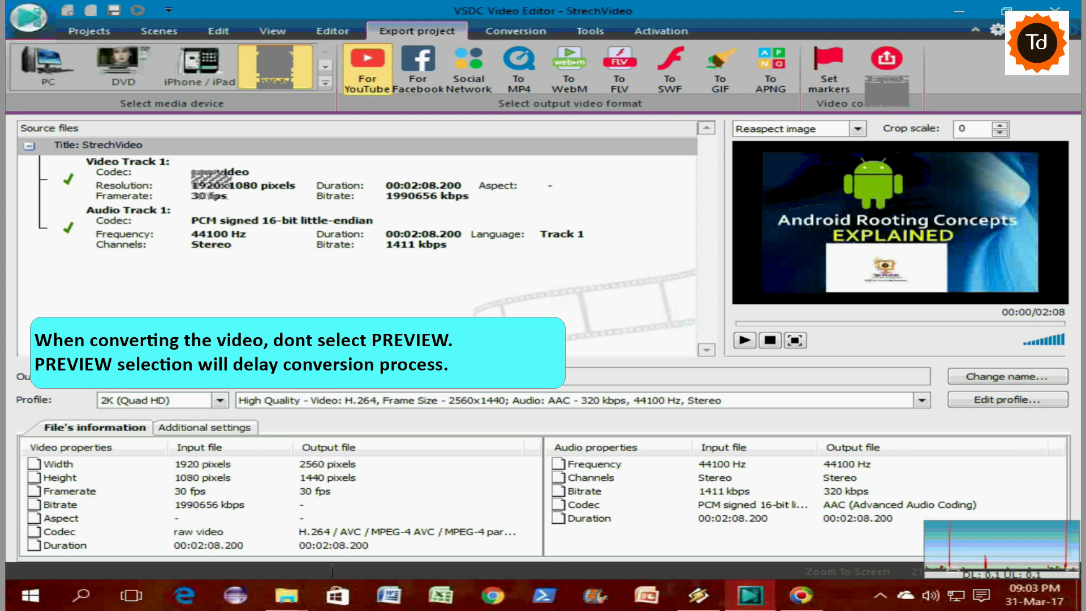
Switch off Preview in the Conversion settings
left_click(512, 34)
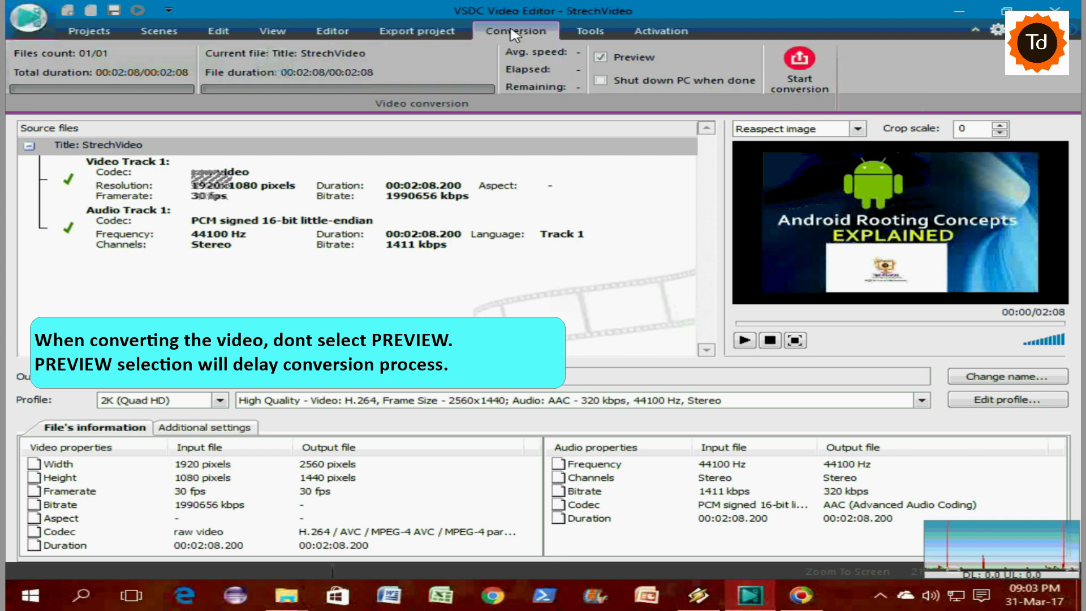
left_click(600, 57)
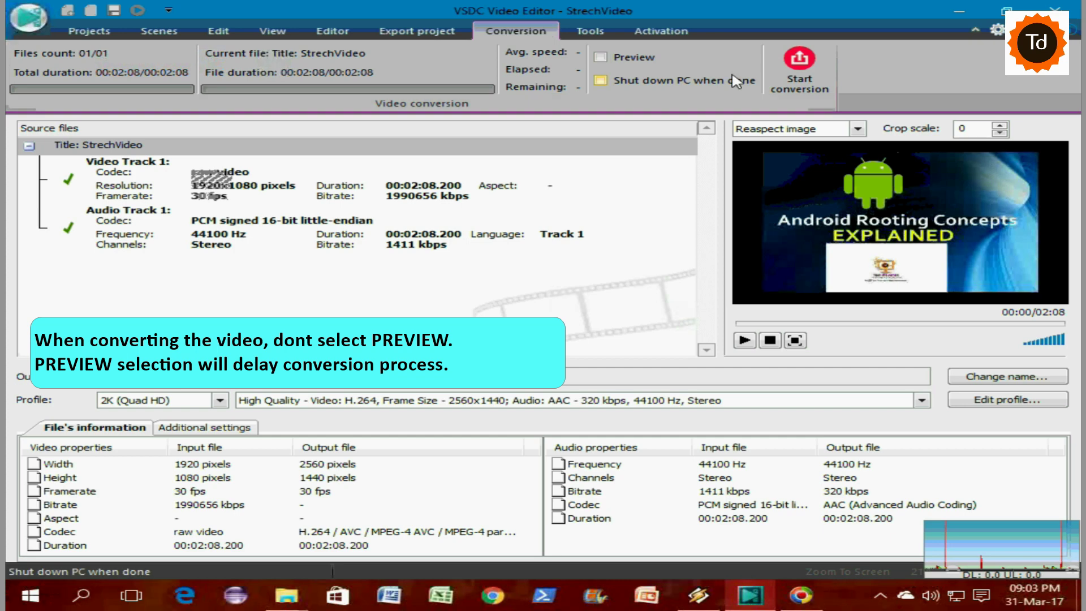